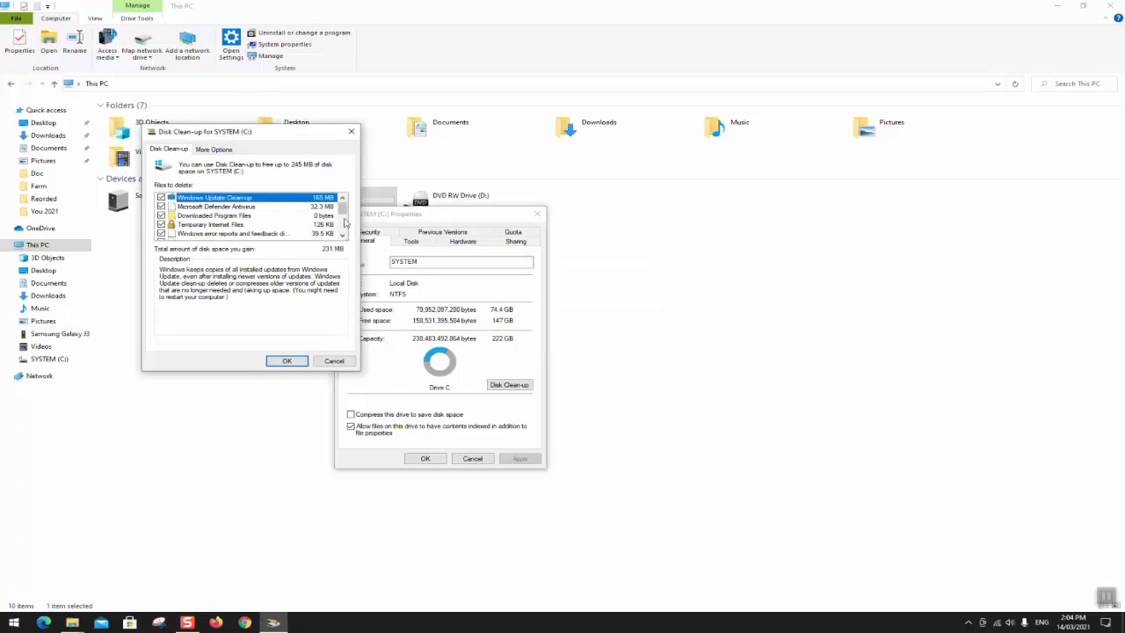
# Step: Read the descriptions of the Disk Clean-up file categories from Thumbnails at the list's end back to Delivery Optimisation Files
pyautogui.moveTo(341, 204); pyautogui.dragTo(347, 233)
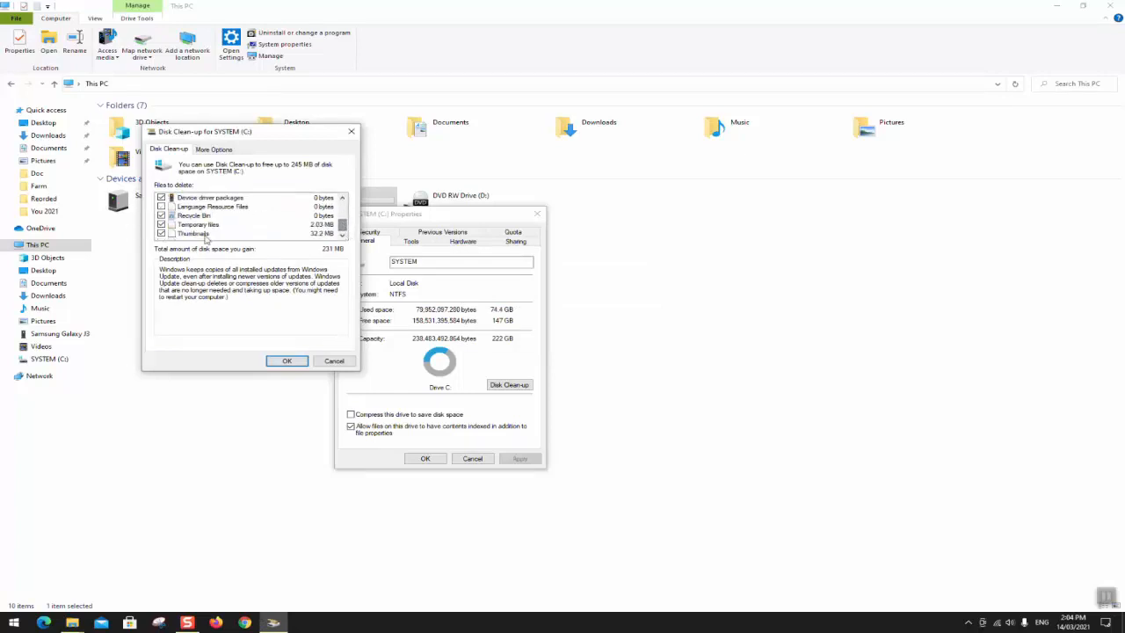
pyautogui.click(204, 233)
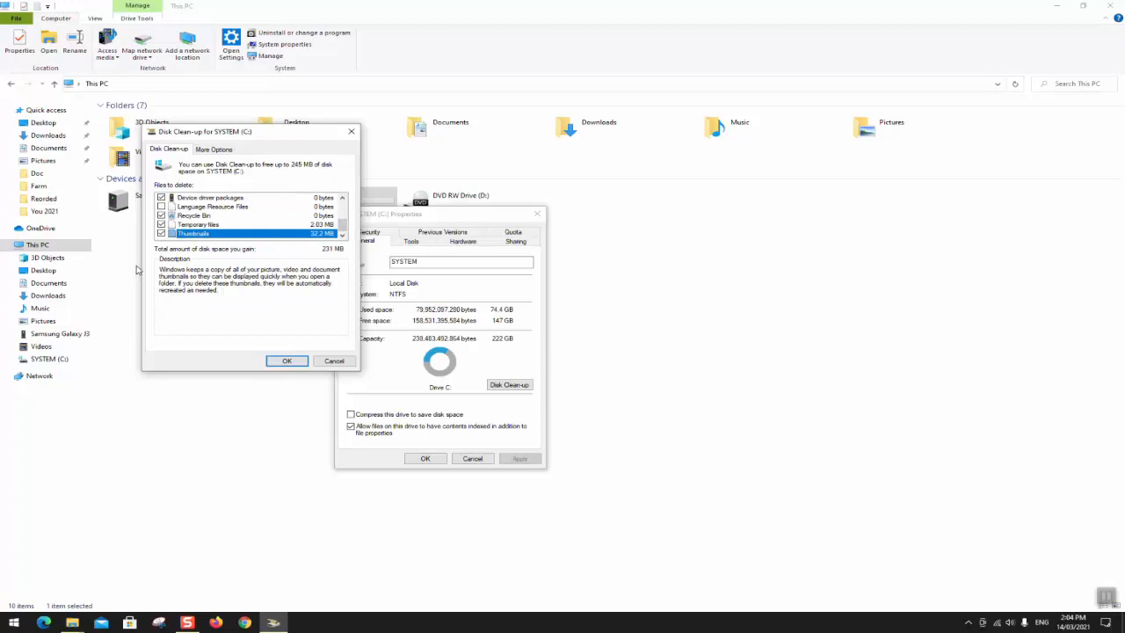
pyautogui.press('Up')
pyautogui.press('Up')
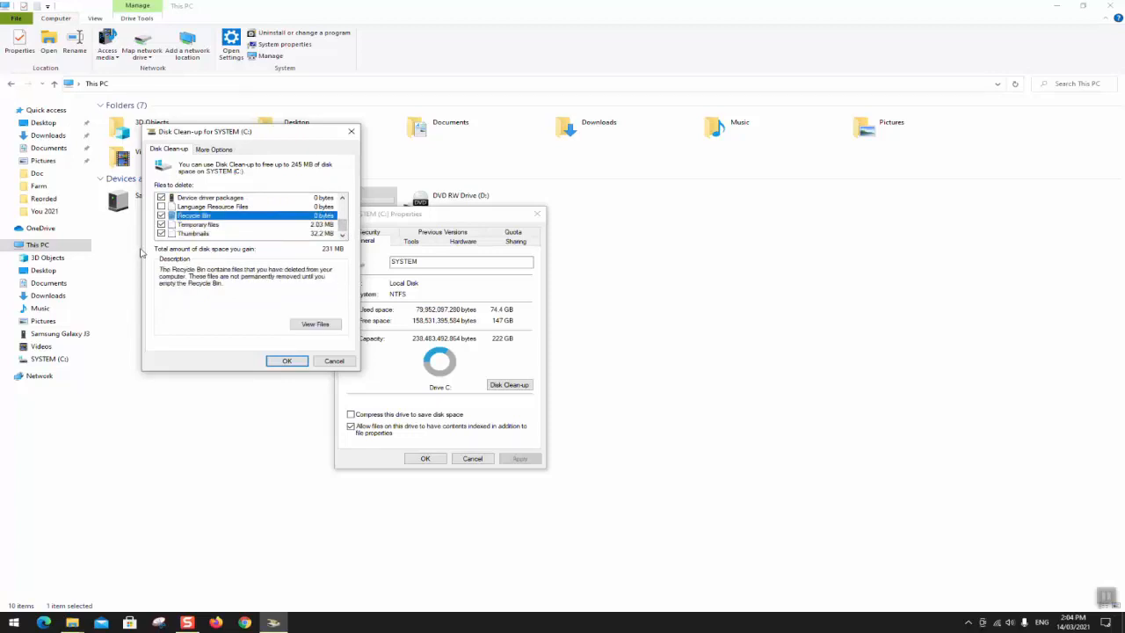
pyautogui.press('Up')
pyautogui.press('Up')
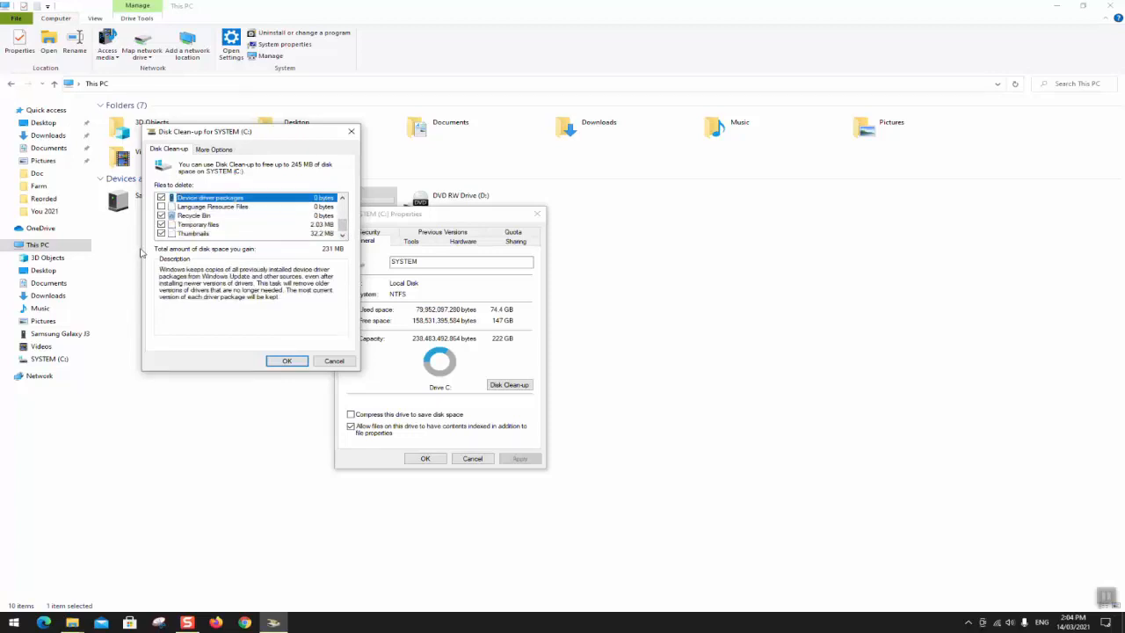
pyautogui.press('Up')
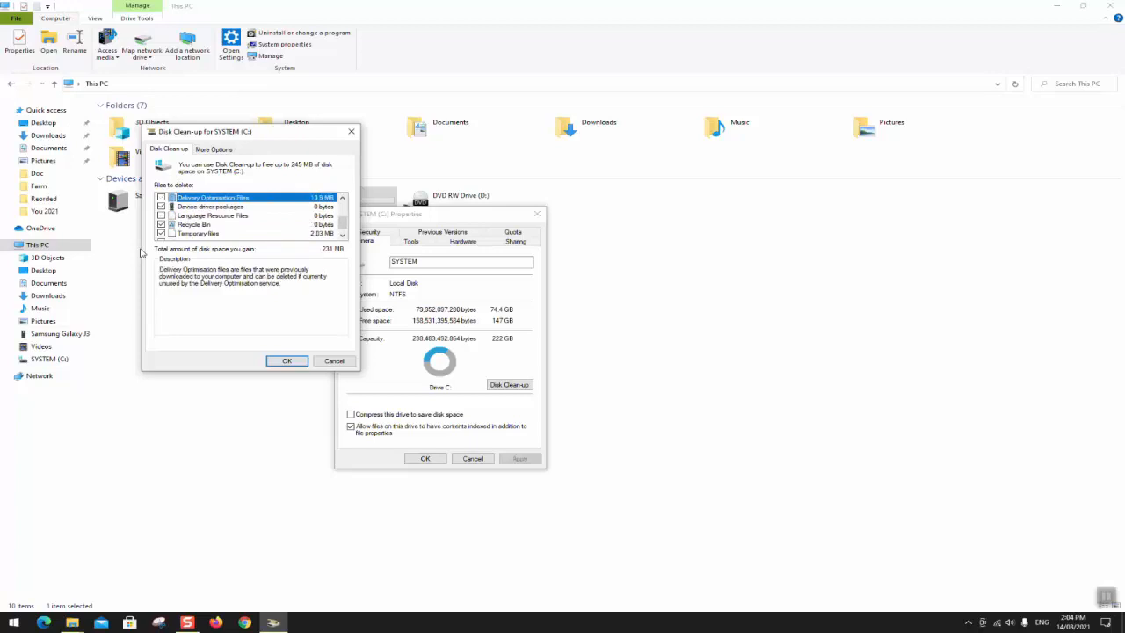
# Step: Include Delivery Optimisation Files in the Disk Clean-up selection and review the remaining categories up to Windows Update Clean-up
pyautogui.click(162, 198)
pyautogui.press('Up')
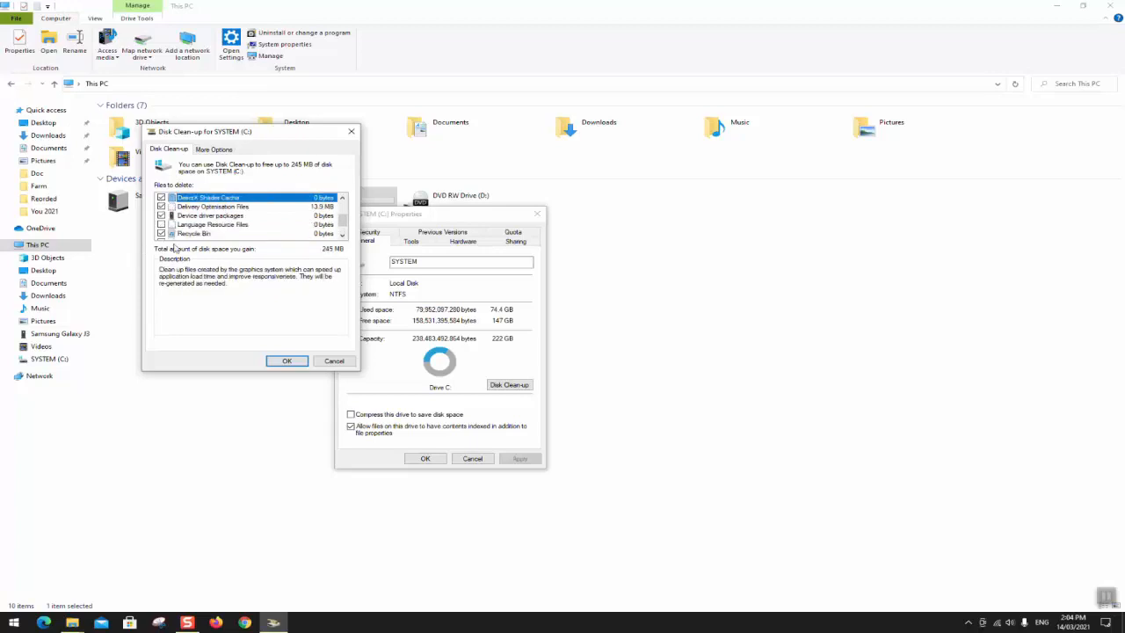
pyautogui.press('Up')
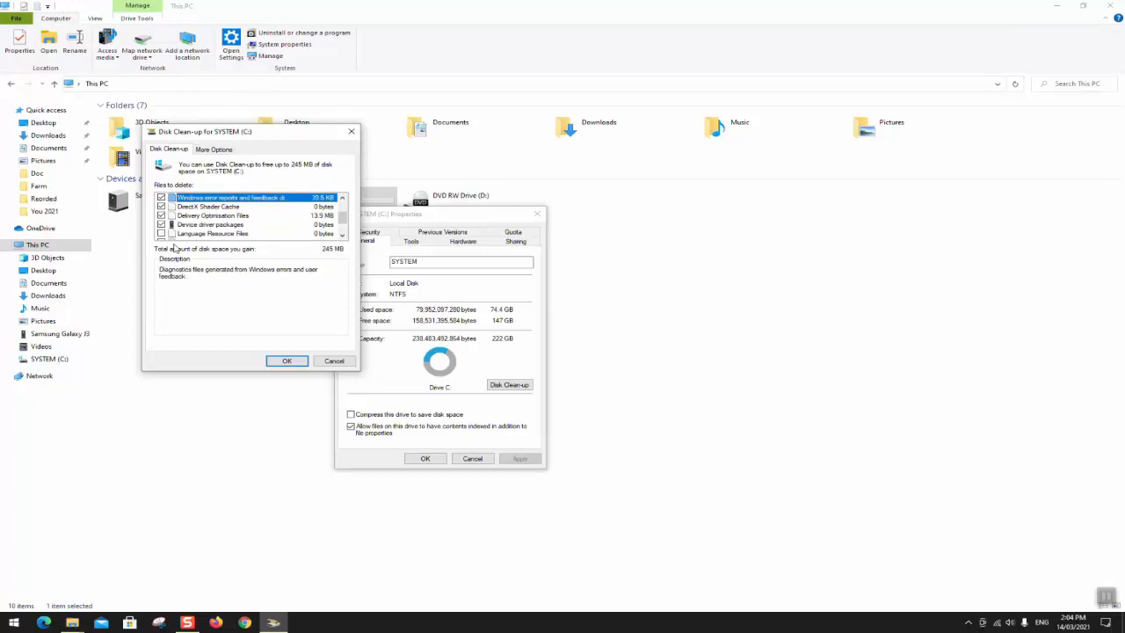
pyautogui.press('Up')
pyautogui.press('Up')
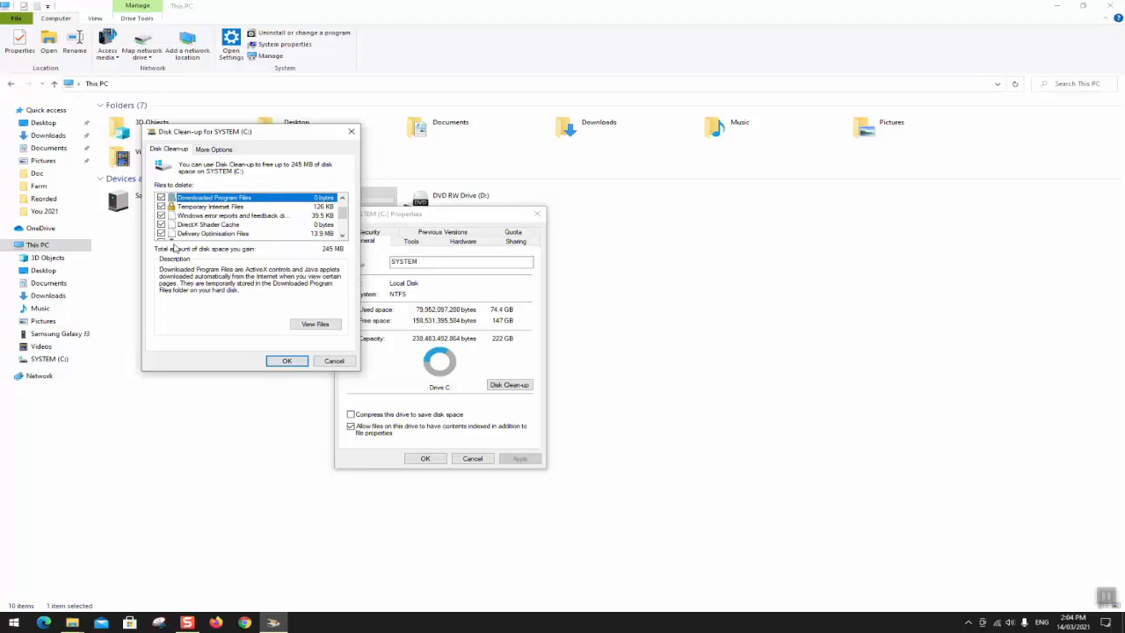
pyautogui.press('Up')
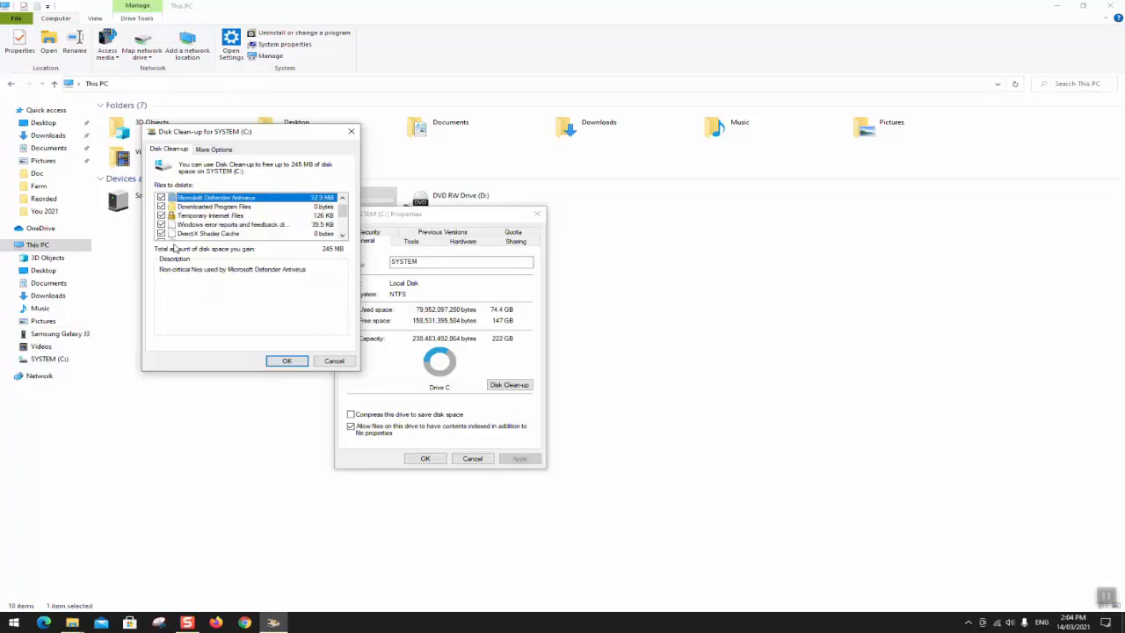
pyautogui.press('Up')
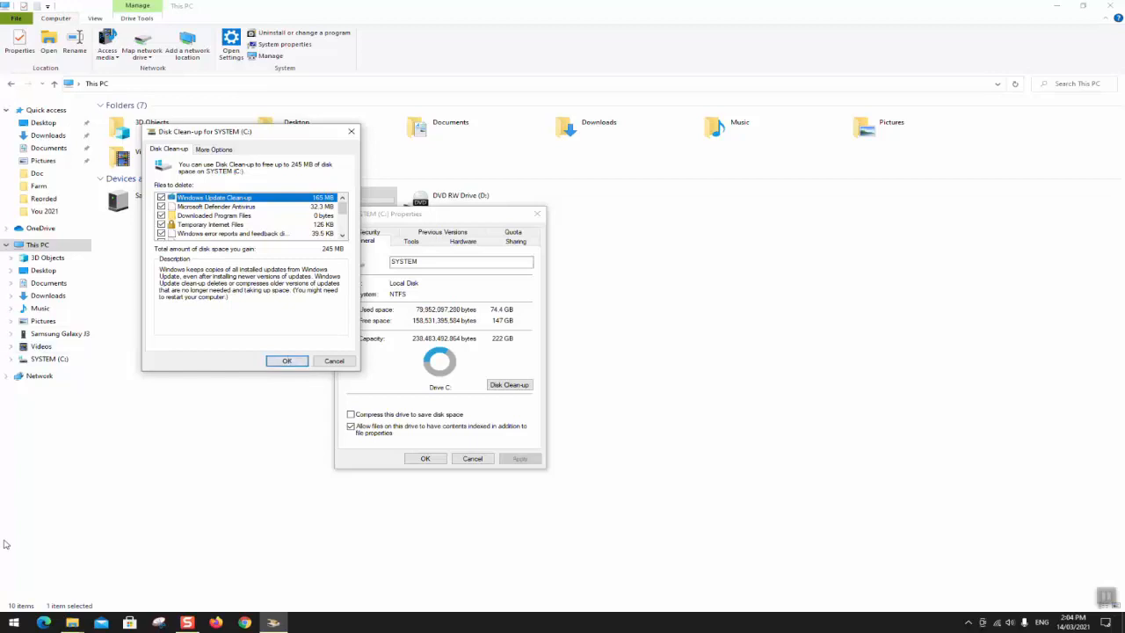
# Step: Switch to Windows Settings and open the Temporary files page in the System storage settings
pyautogui.click(14, 622)
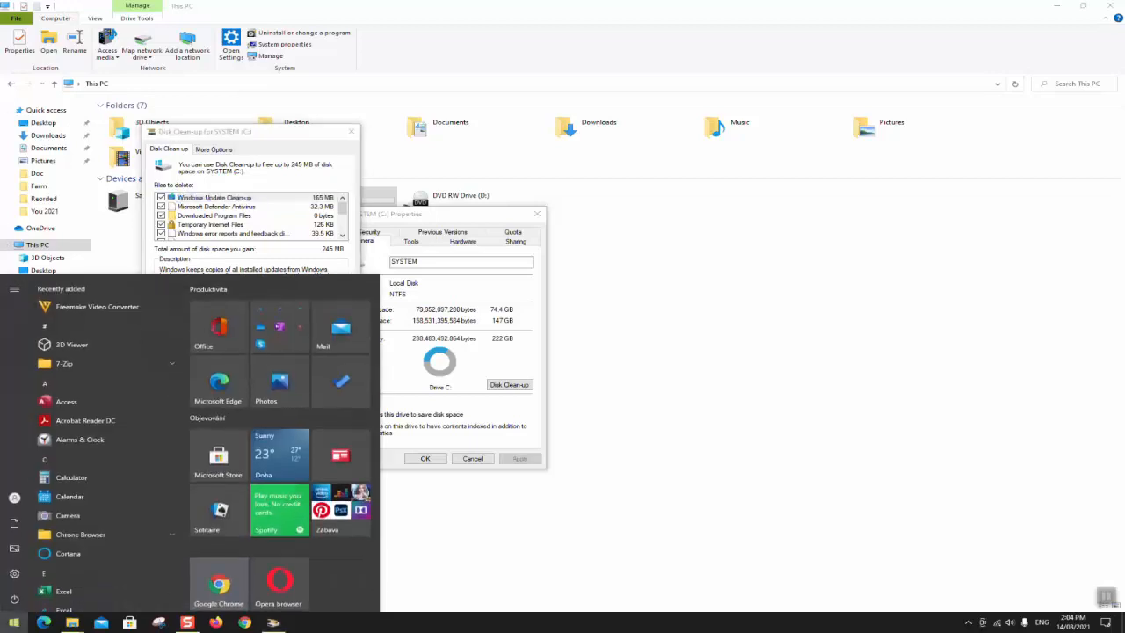
pyautogui.write('sett')
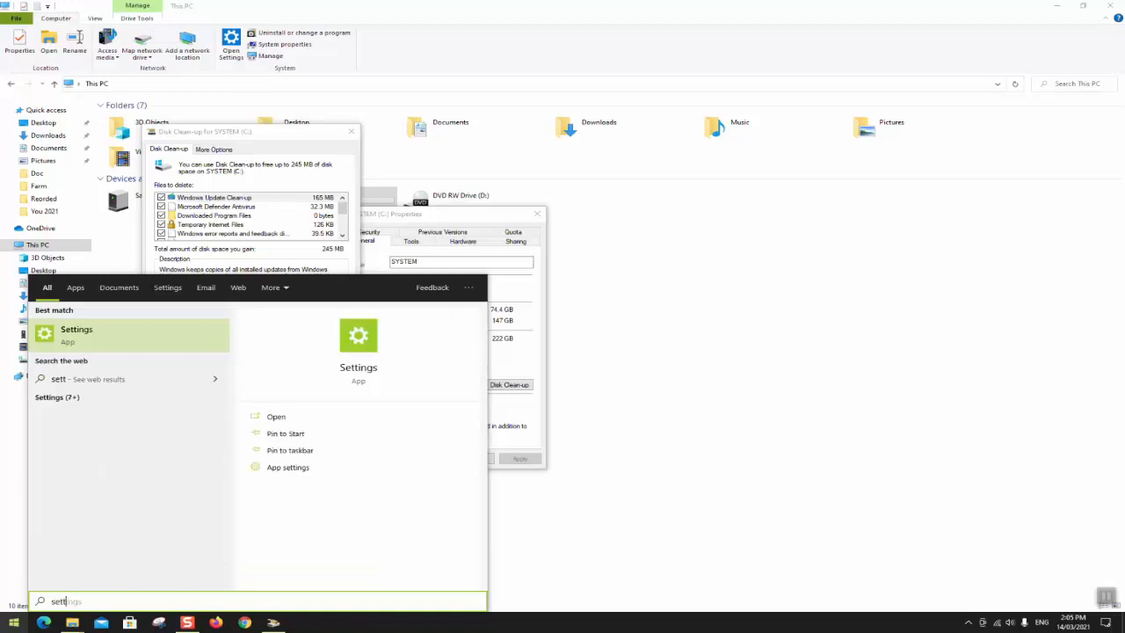
pyautogui.write('ings')
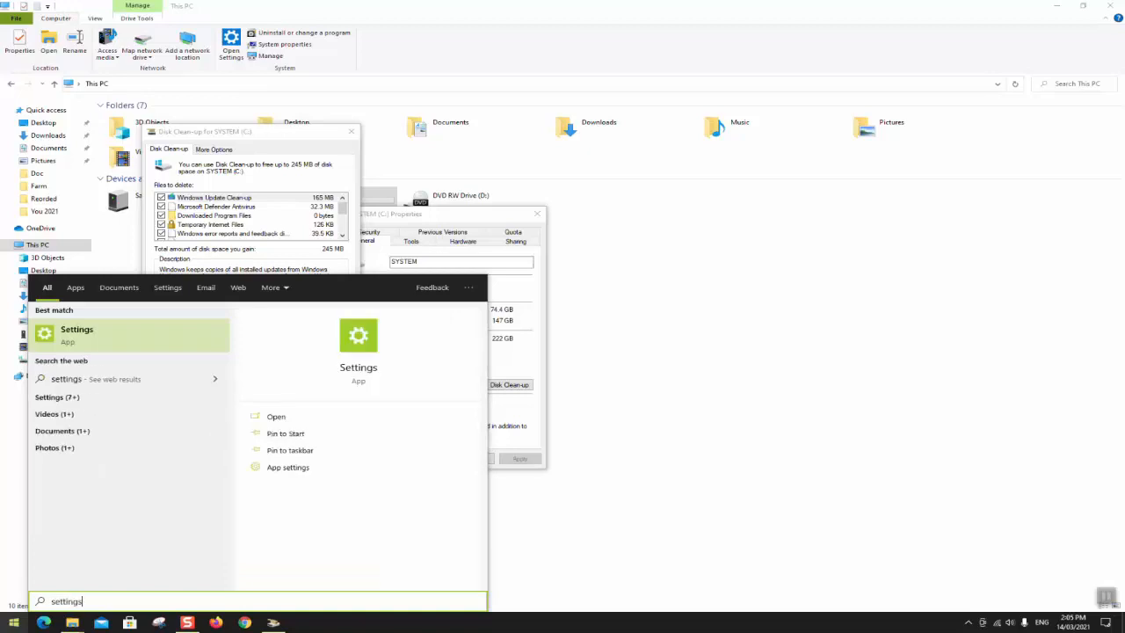
pyautogui.click(107, 328)
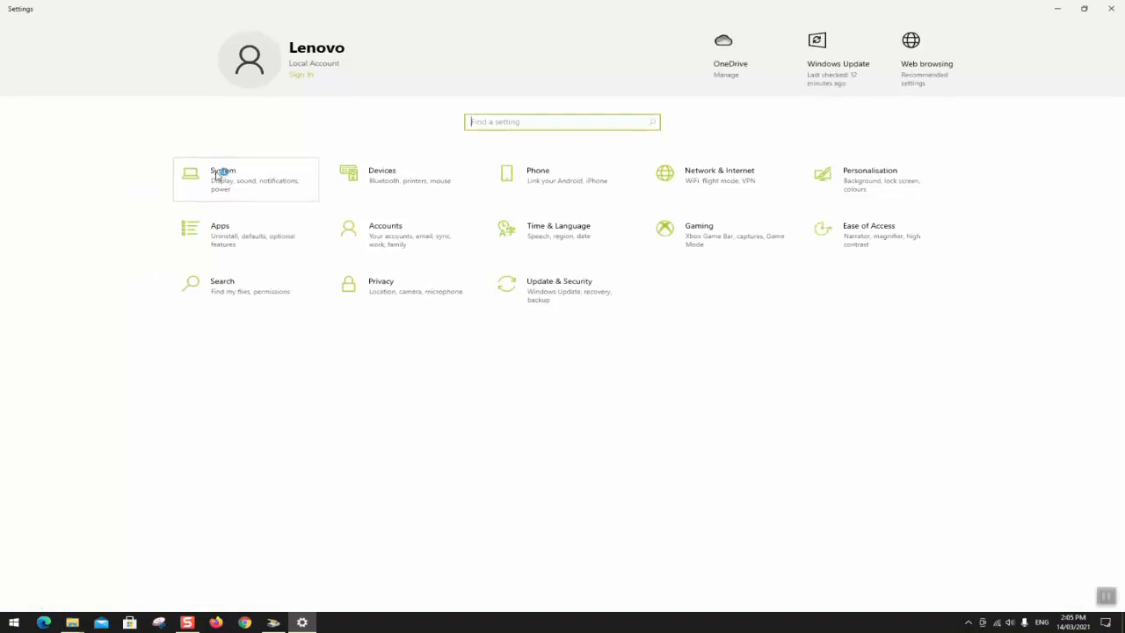
pyautogui.click(220, 173)
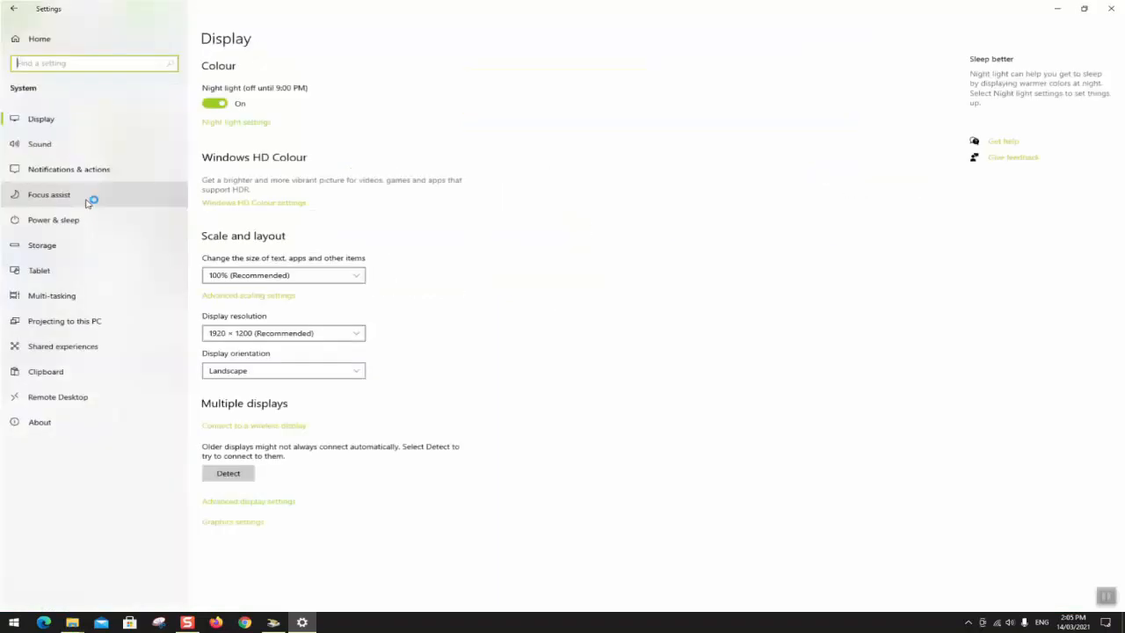
pyautogui.click(47, 255)
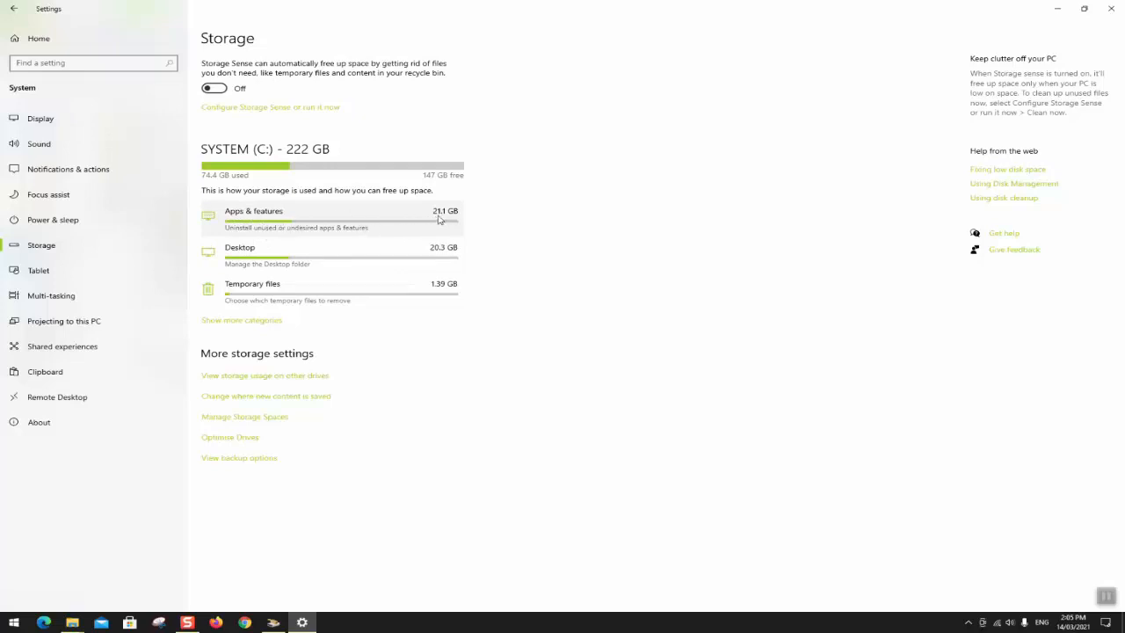
pyautogui.click(427, 294)
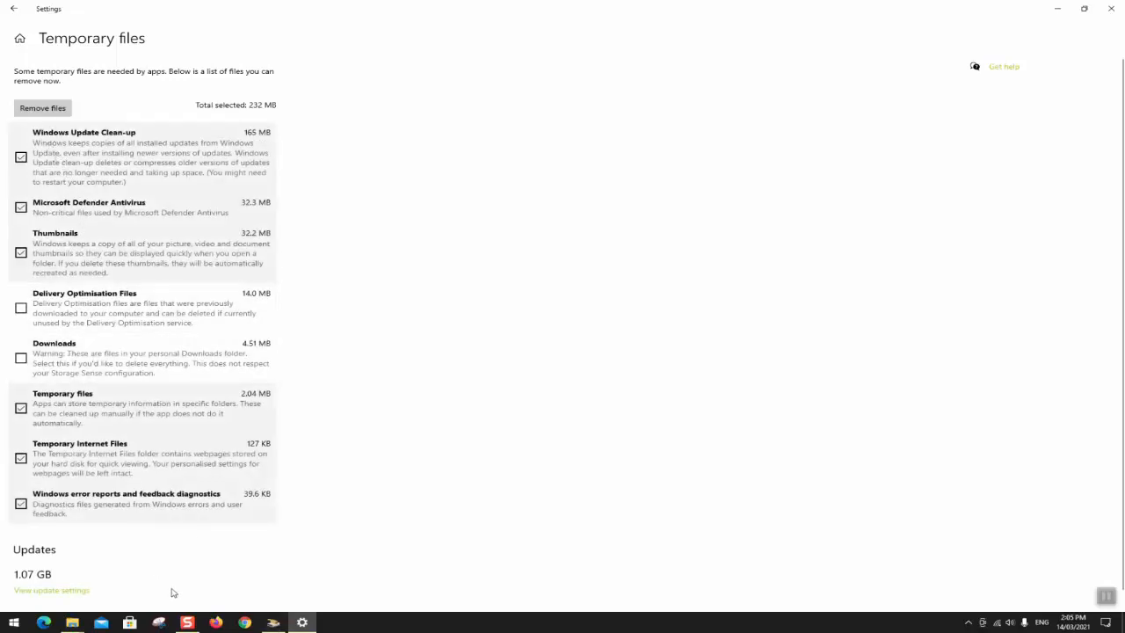
# Step: Cancel the open Disk Clean-up, add Delivery Optimisation Files to the temporary files selection and remove the selected files
pyautogui.click(274, 622)
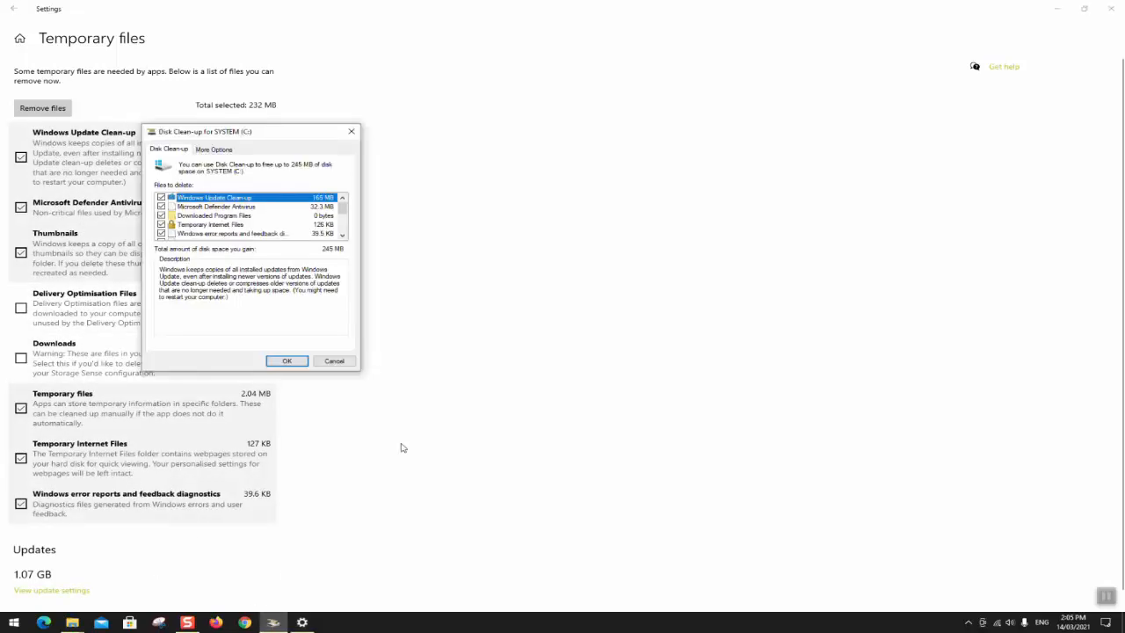
pyautogui.click(334, 360)
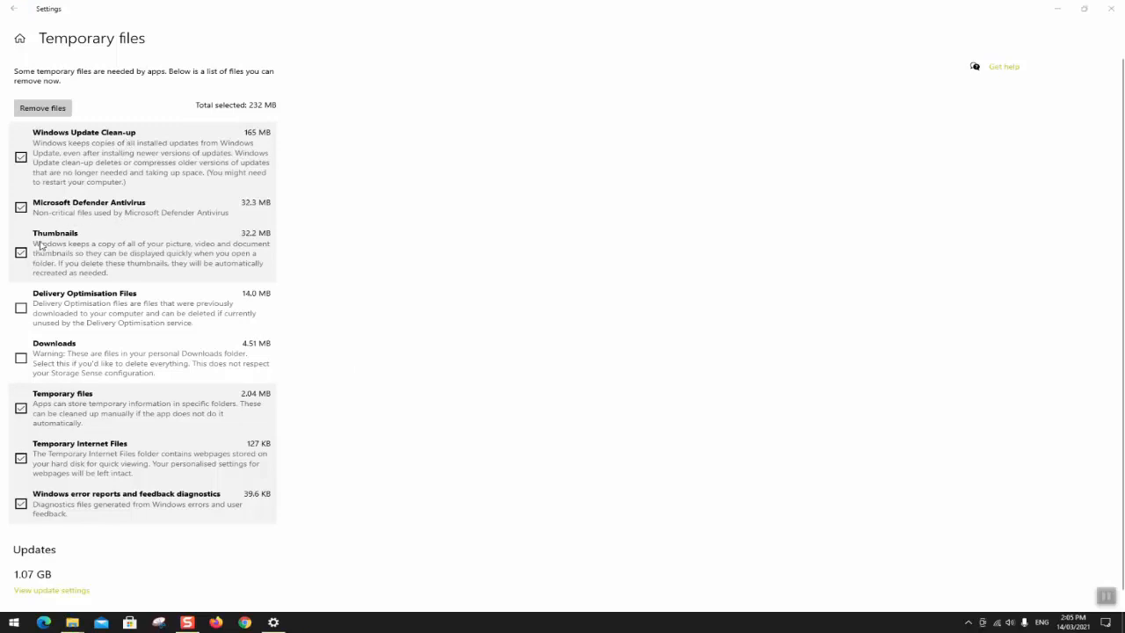
pyautogui.click(25, 312)
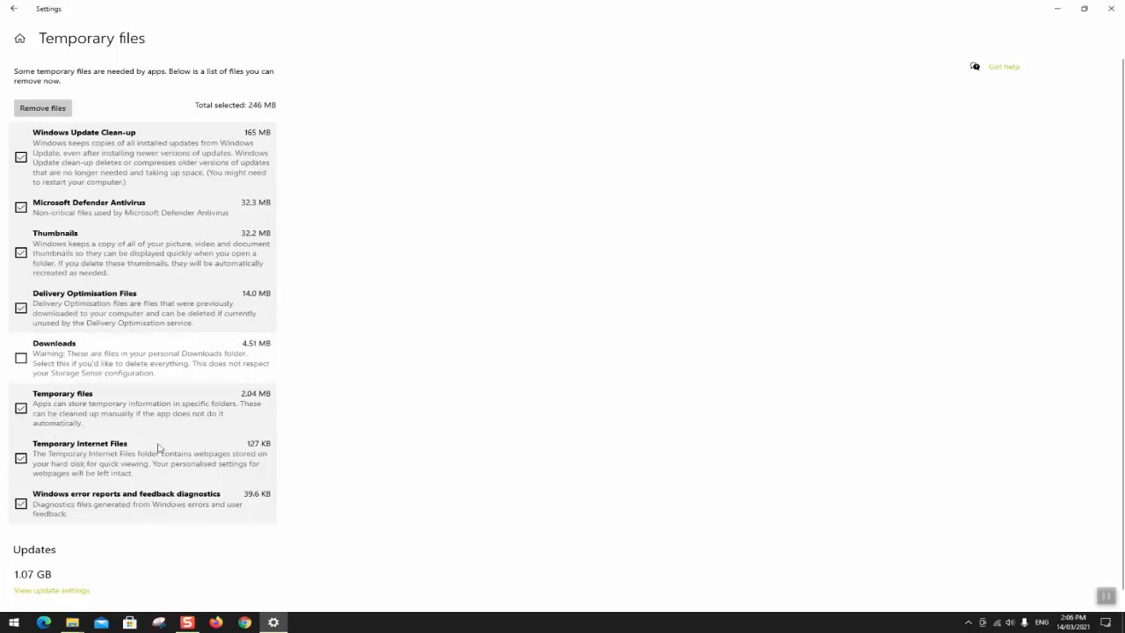
pyautogui.click(51, 109)
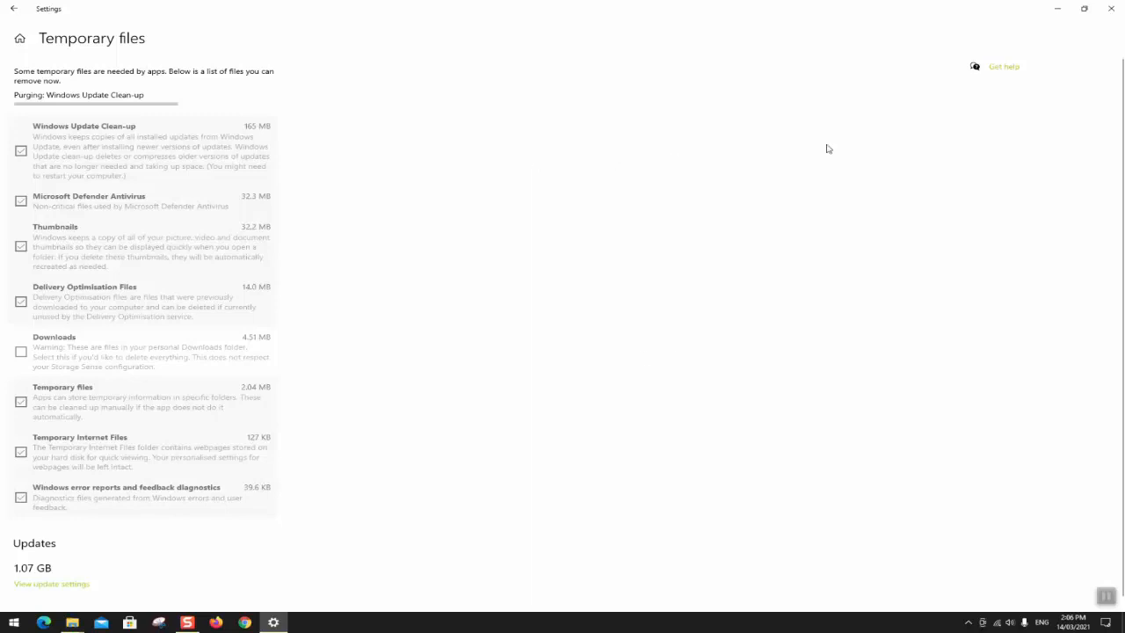
# Step: Minimise Settings, close File Explorer and the SYSTEM (C:) properties, and open the Recycle Bin from the desktop
pyautogui.click(1055, 8)
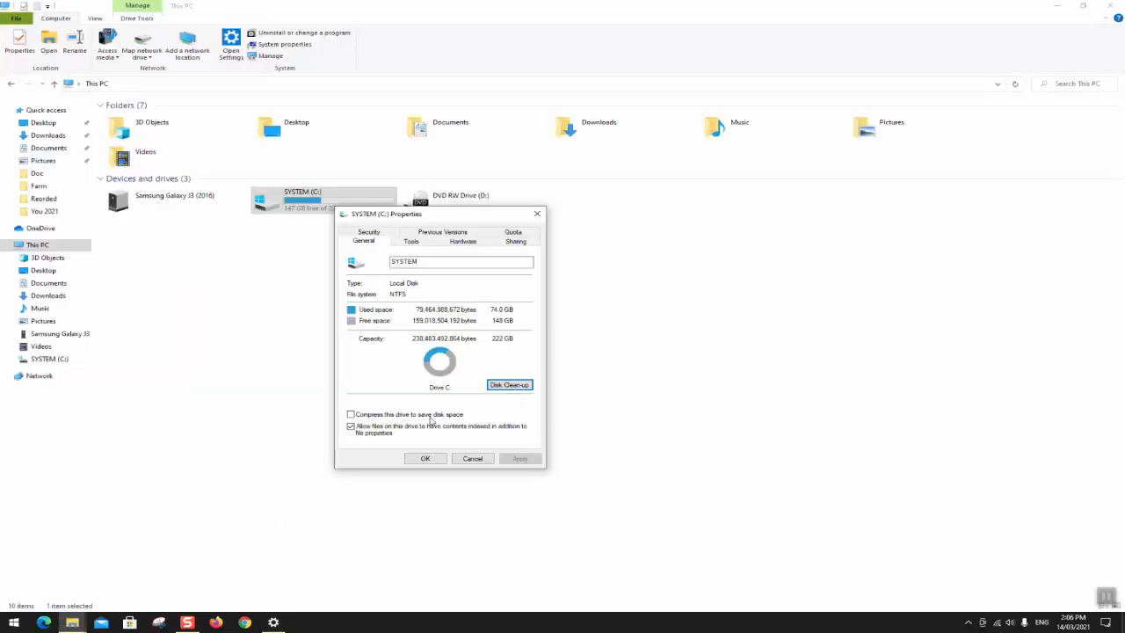
pyautogui.click(233, 325)
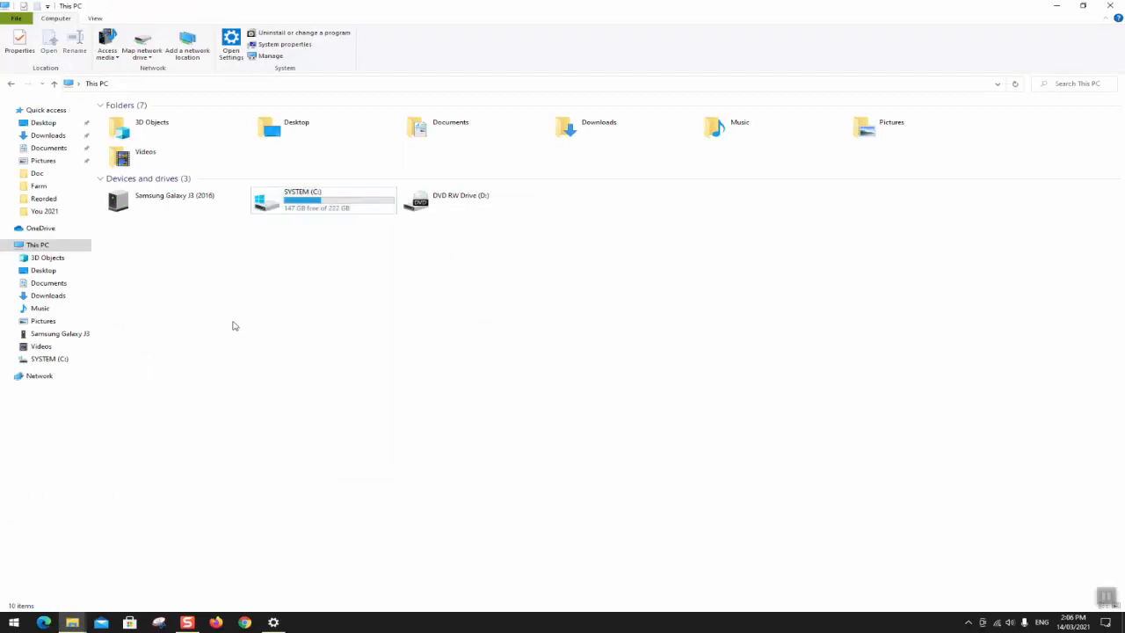
pyautogui.click(1104, 595)
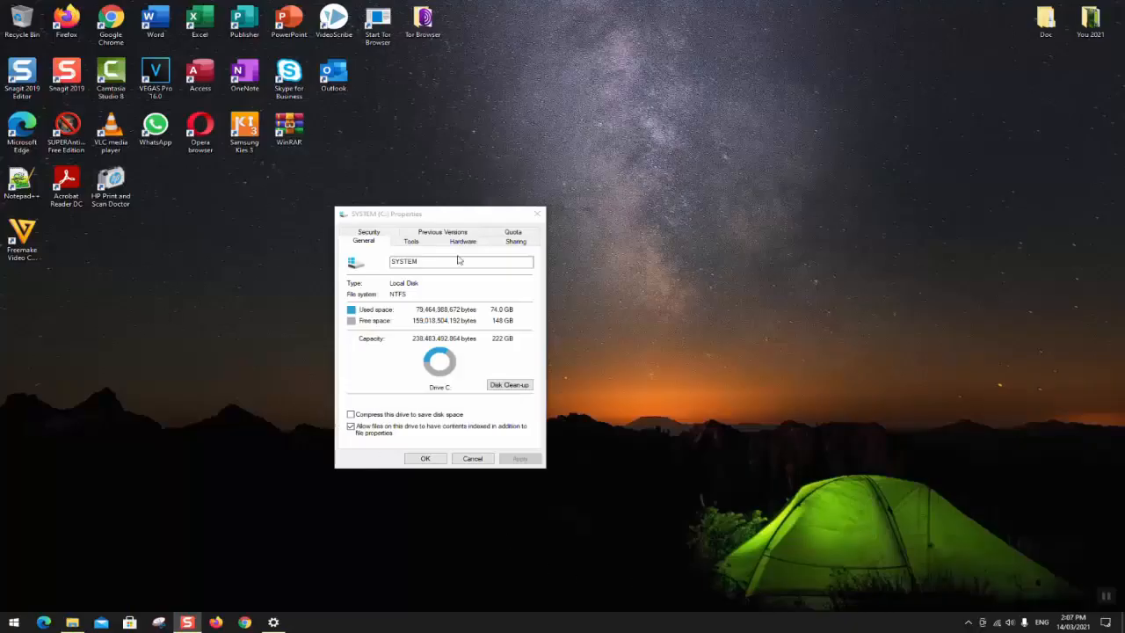
pyautogui.click(537, 213)
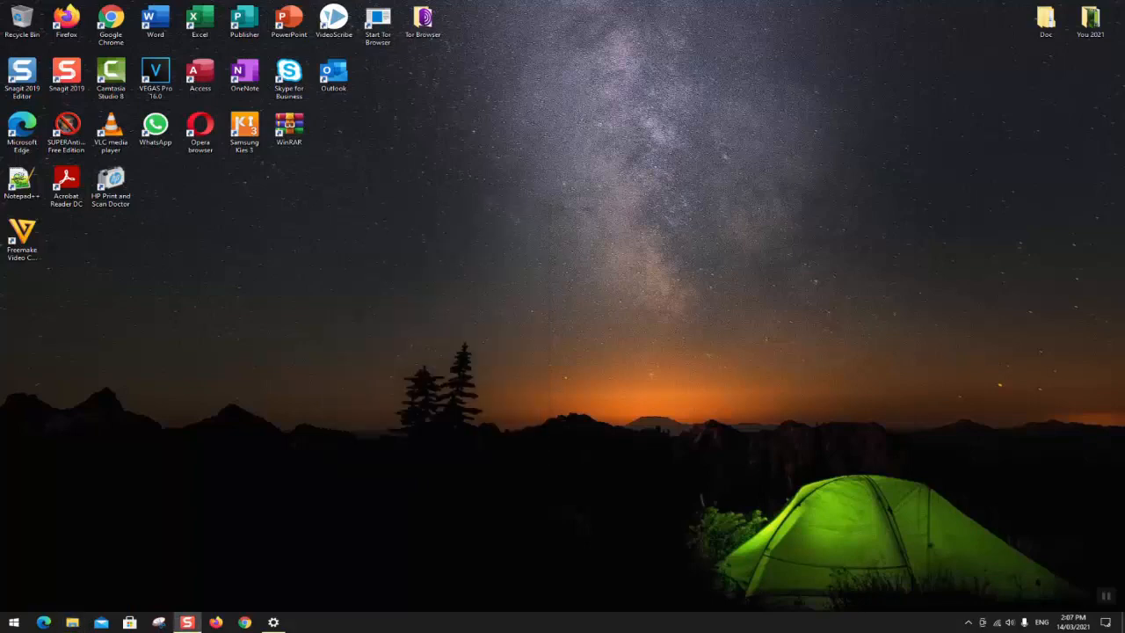
pyautogui.doubleClick(21, 22)
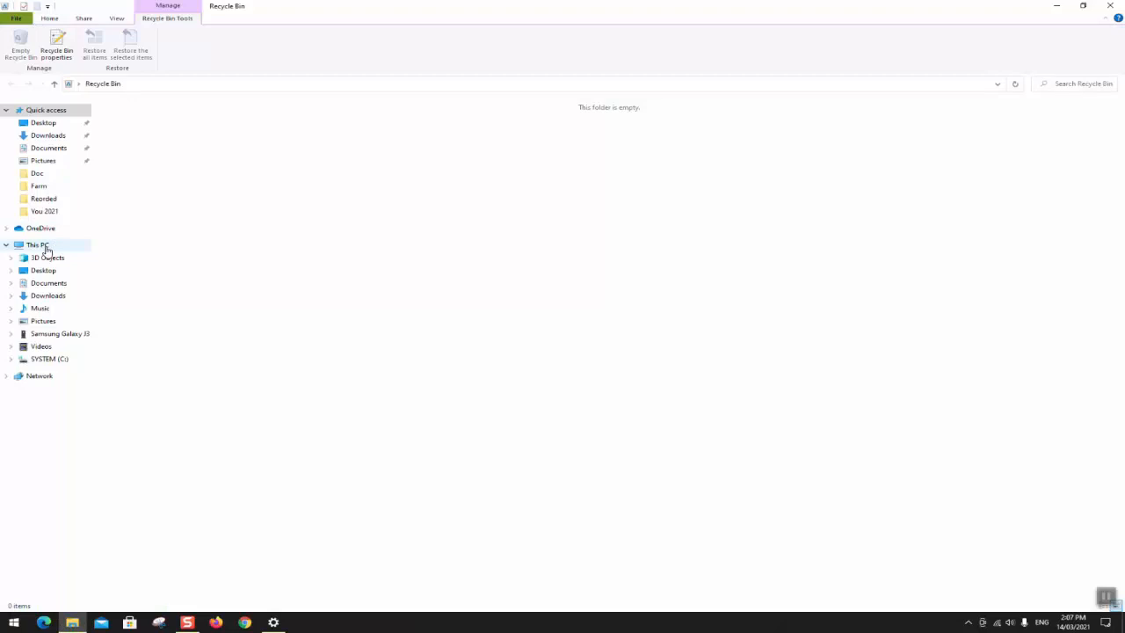
# Step: Delete the Windows.old folder from the root of the SYSTEM (C:) drive
pyautogui.click(46, 249)
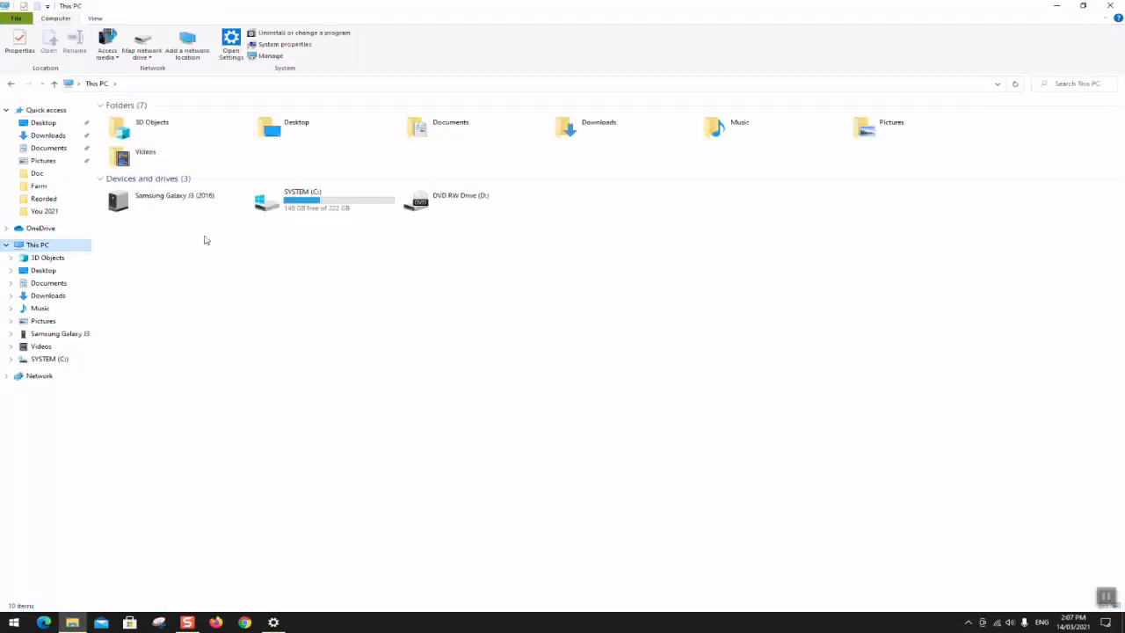
pyautogui.click(284, 201)
pyautogui.doubleClick(284, 201)
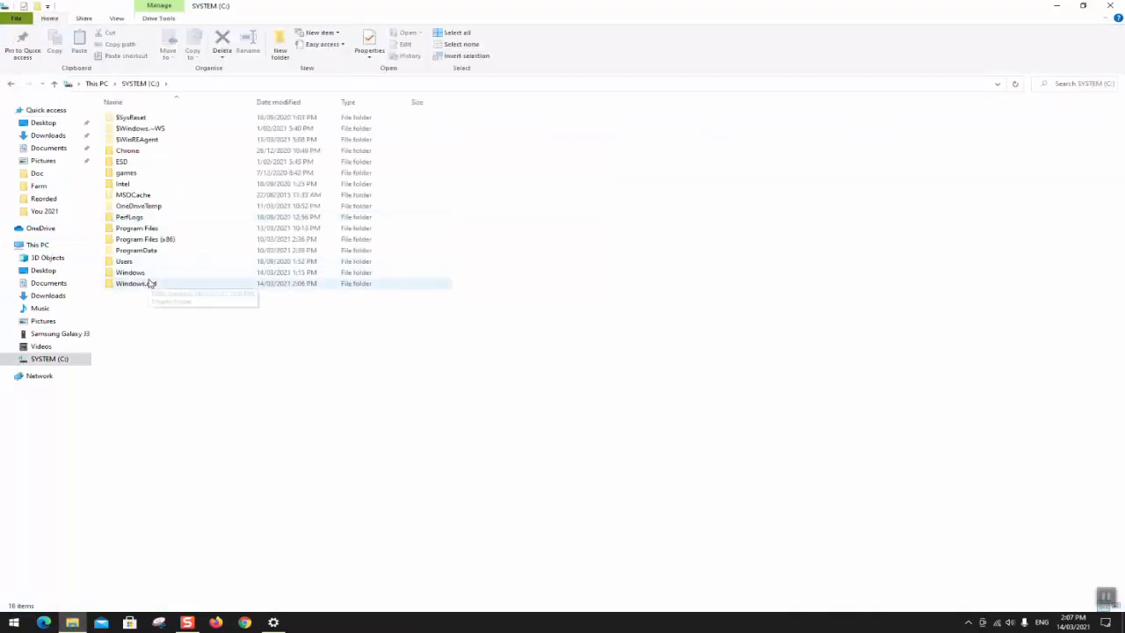
pyautogui.click(137, 283)
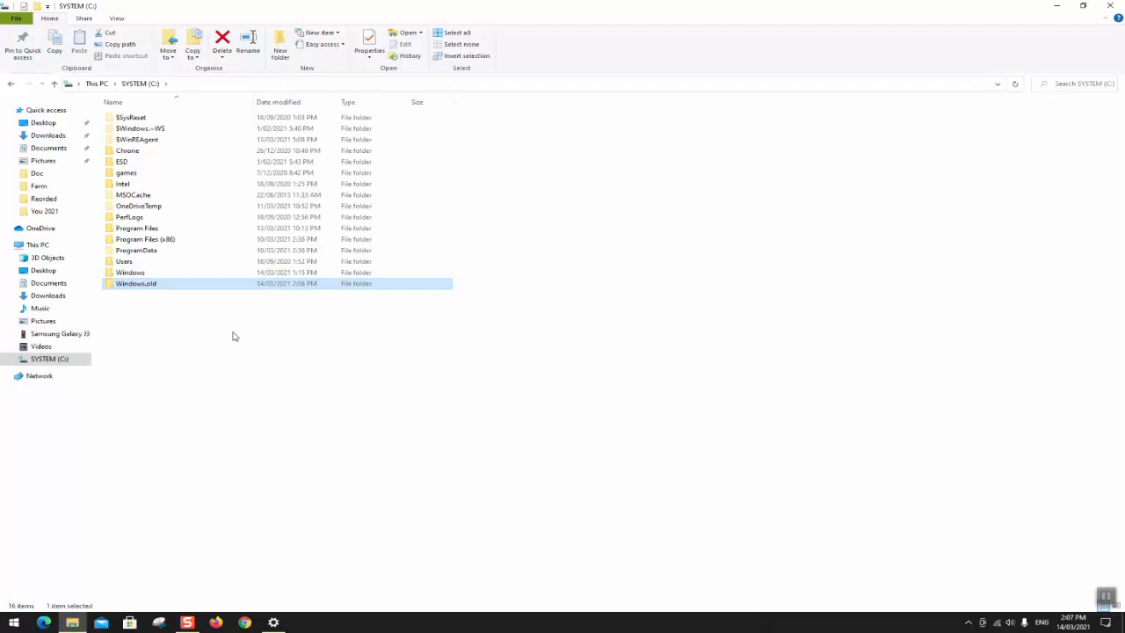
pyautogui.press('Delete')
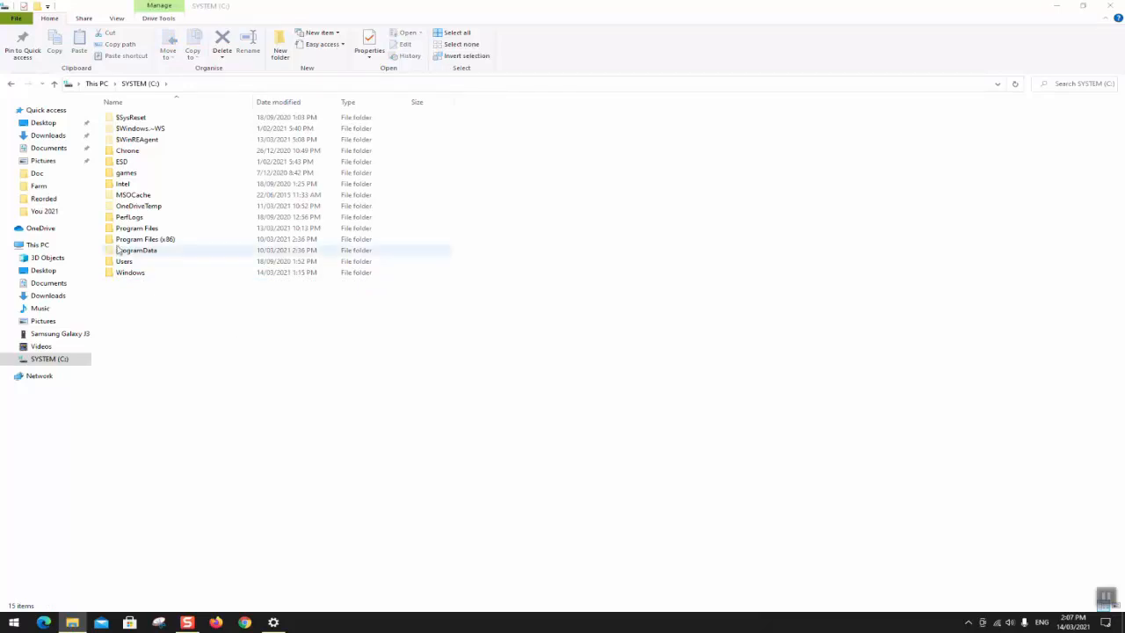
# Step: Check the free space of SYSTEM (C:) under This PC and return to the desktop
pyautogui.click(75, 245)
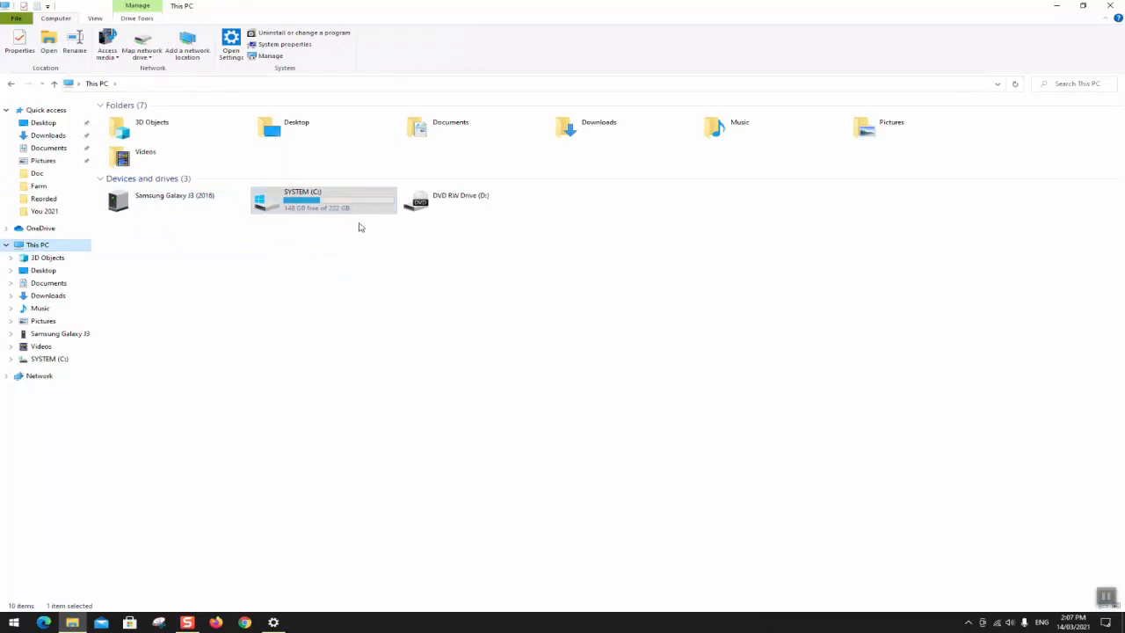
pyautogui.click(341, 274)
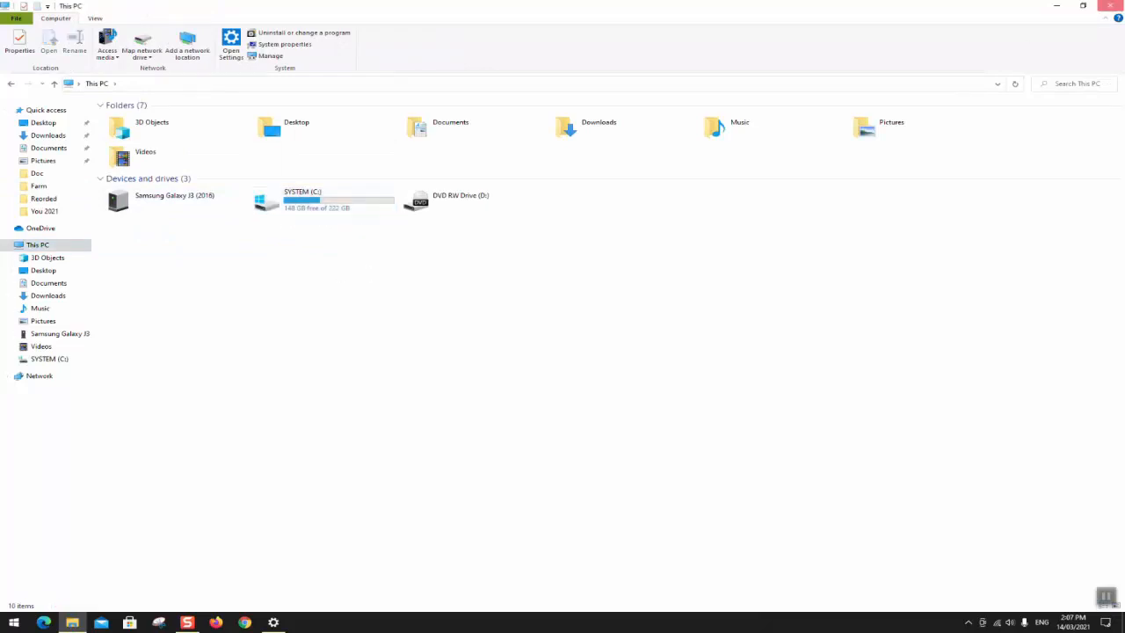
pyautogui.press('super+d')
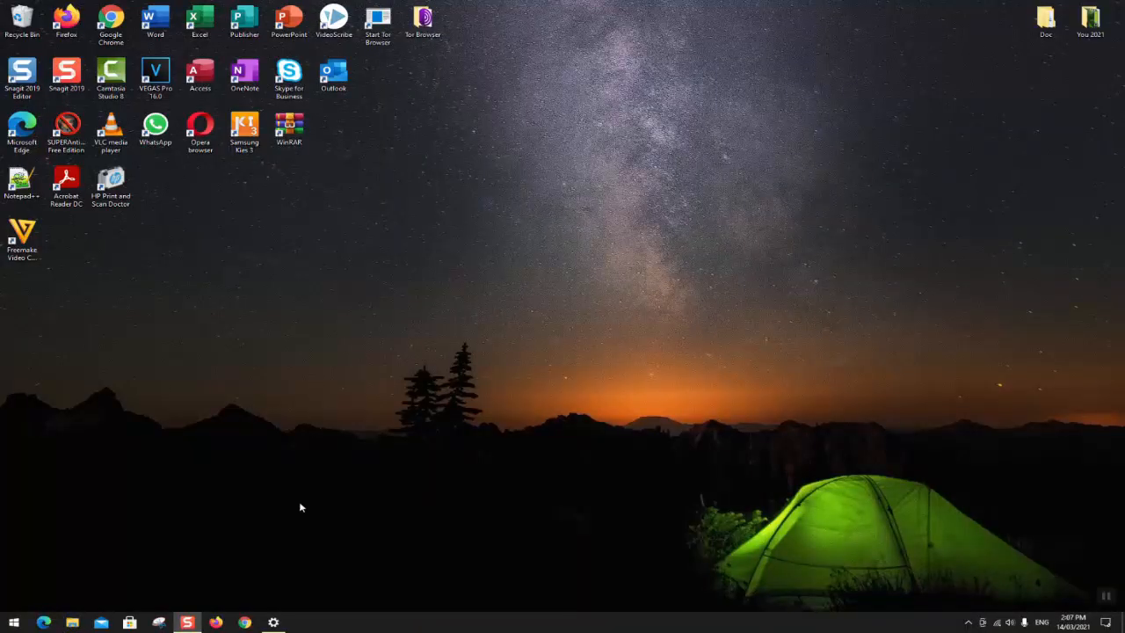